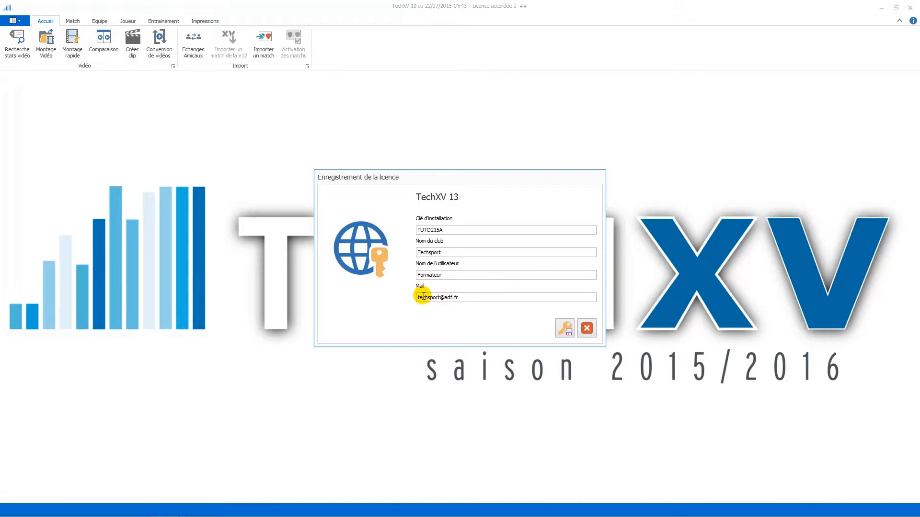
Save the licence registration and initialise the database in Mode indépendant with Nouvelle base as the data source
click(566, 330)
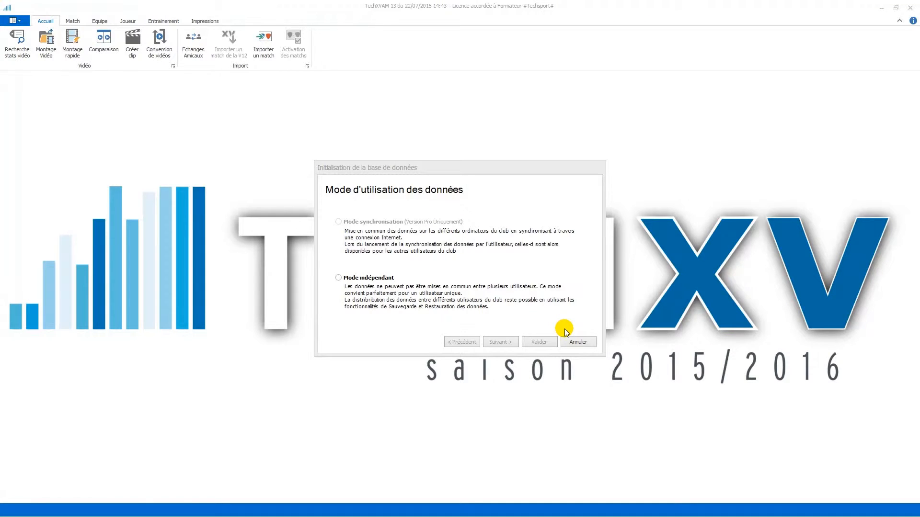
click(338, 278)
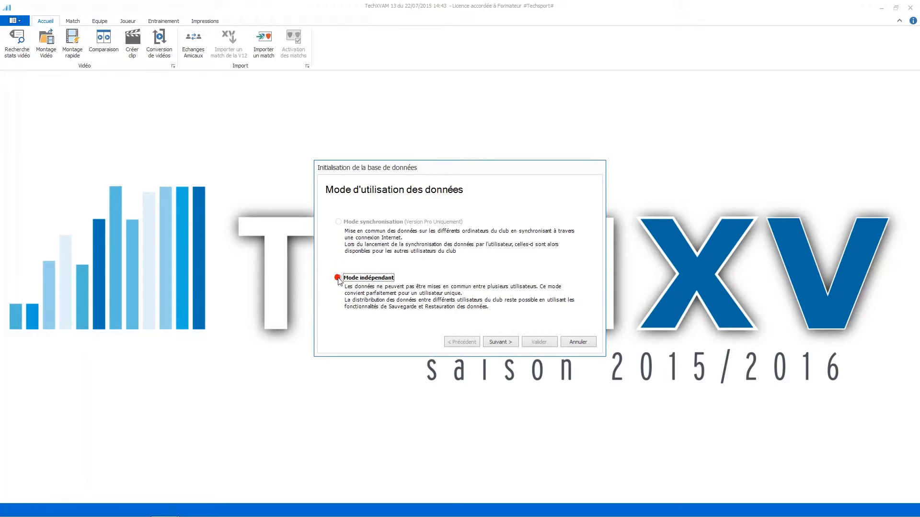
click(513, 343)
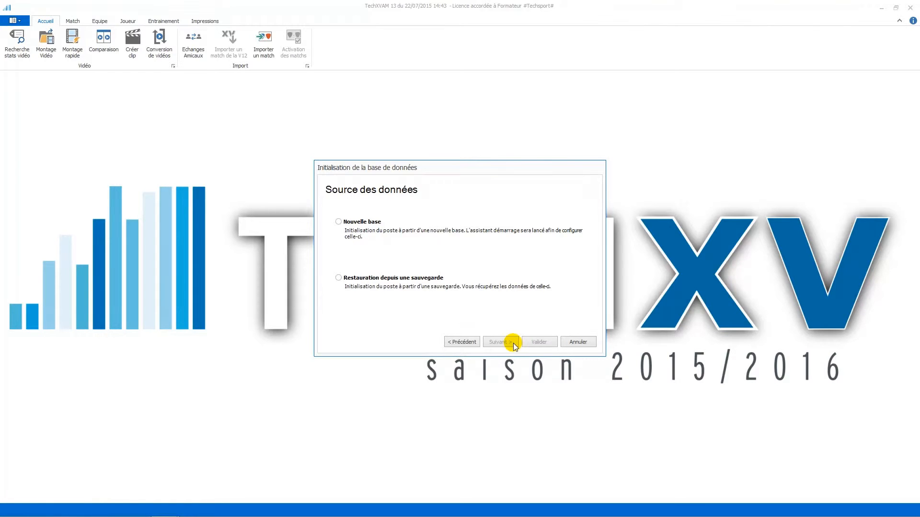
click(339, 222)
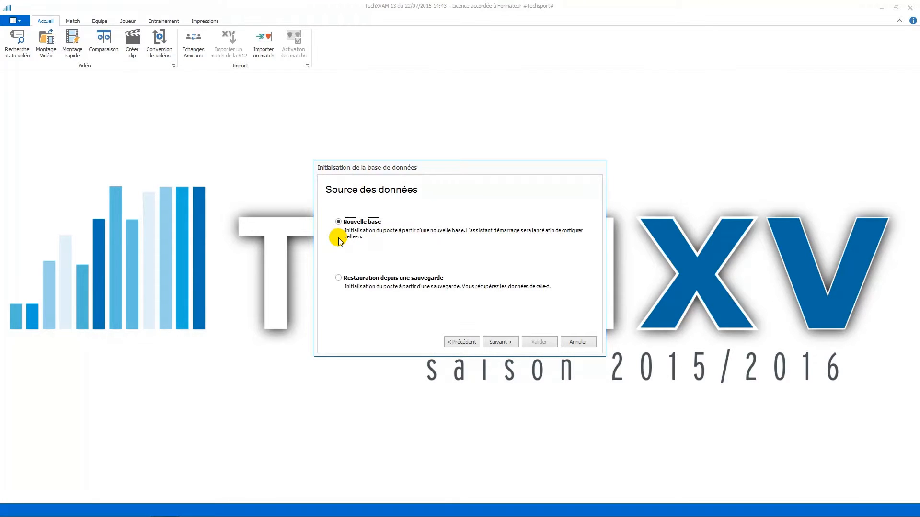
click(510, 344)
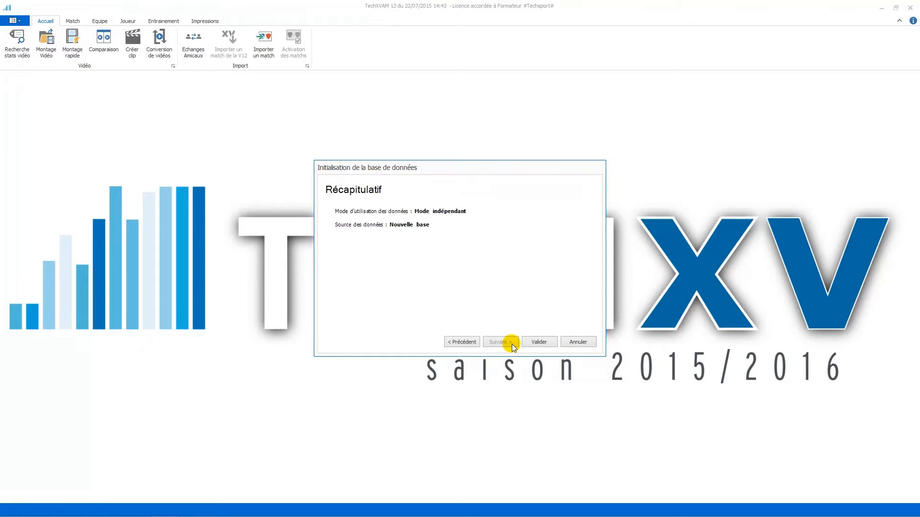
click(529, 343)
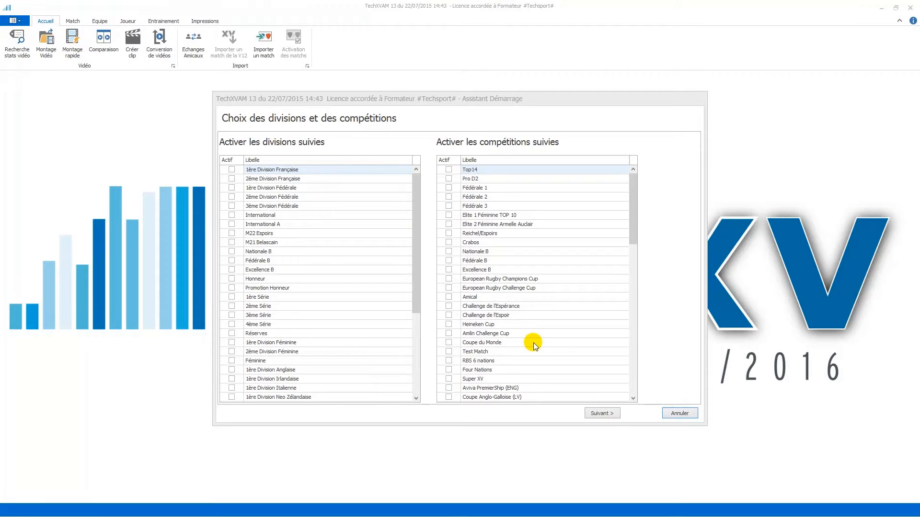
Activate the divisions 3ème Division Fédérale and Promotion Honneur, and the competitions Fédérale 3 and Promotion Honneur
click(231, 207)
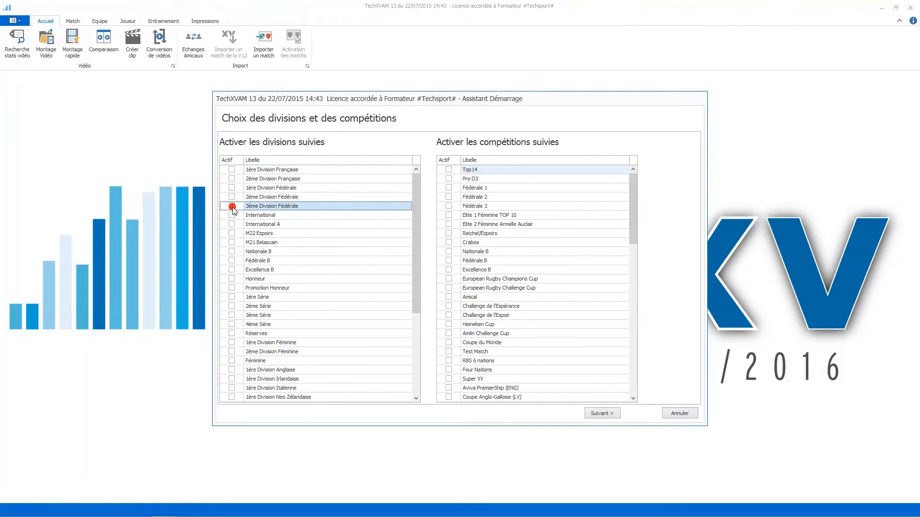
click(232, 288)
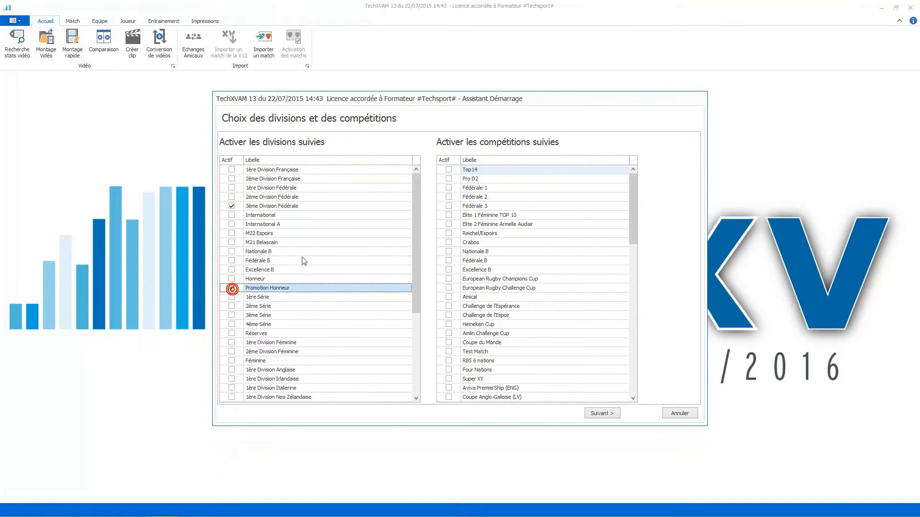
click(449, 207)
drag(630, 206, 633, 252)
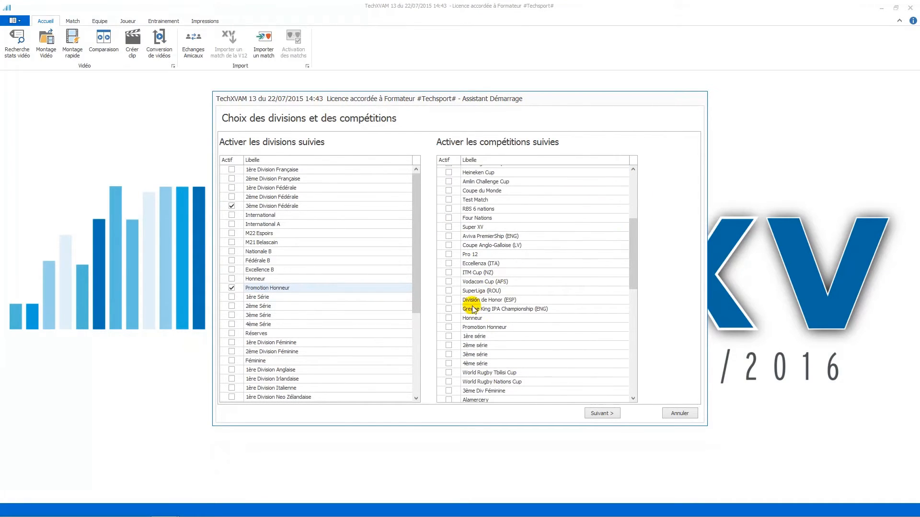
click(452, 328)
click(449, 328)
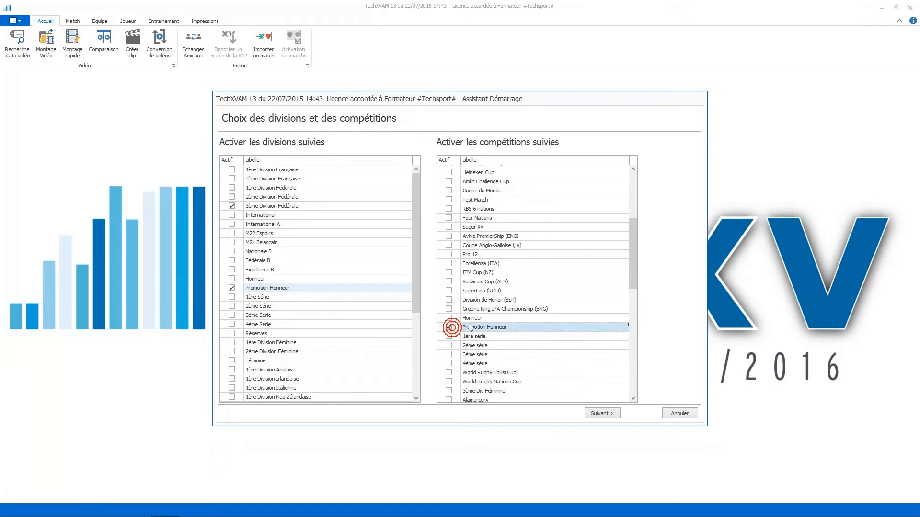
click(603, 414)
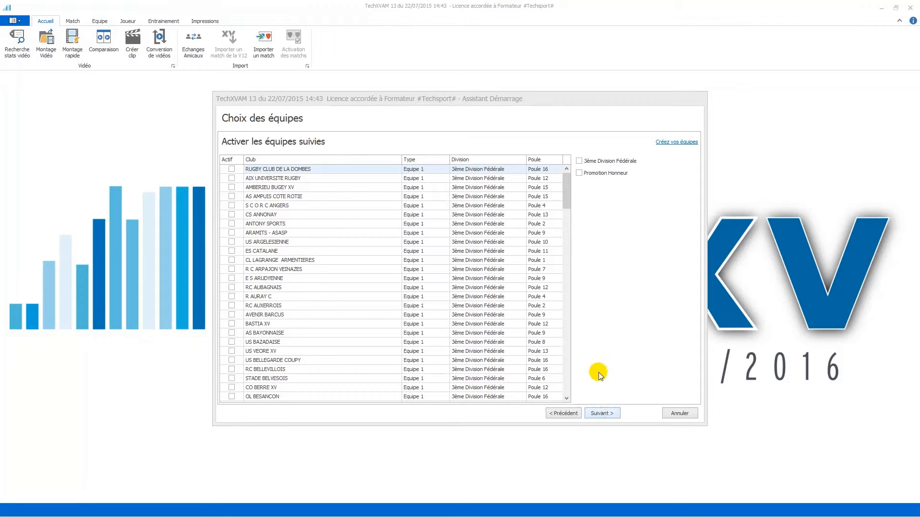
Sort the teams by Poule and activate every Poule 2 team, from ACBB BOULOGNE BILLANCOURT to R C PONT A MOUSSON
click(535, 162)
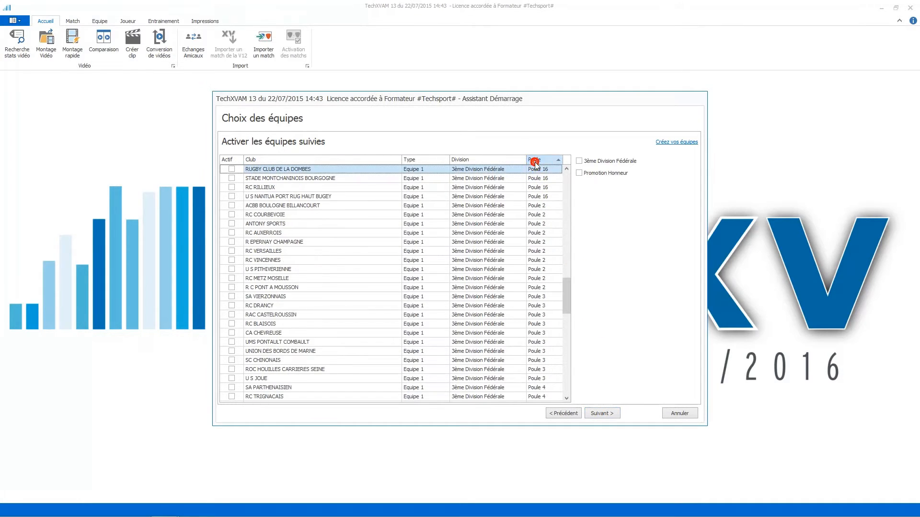
click(232, 206)
click(231, 215)
click(232, 224)
click(232, 233)
click(231, 242)
click(231, 251)
click(231, 261)
click(232, 269)
click(232, 278)
click(231, 287)
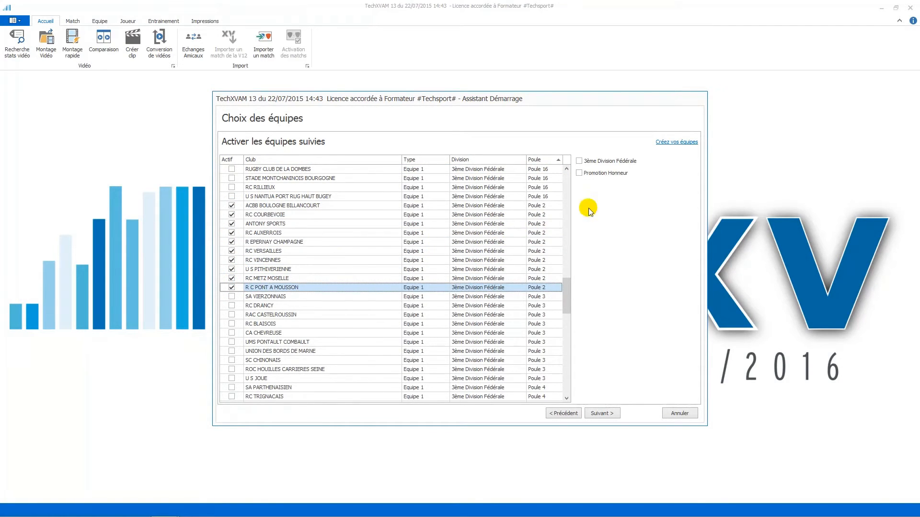
Create a team for the club Toulouse Lalande Aucamville at the Promotion Honneur level
click(677, 142)
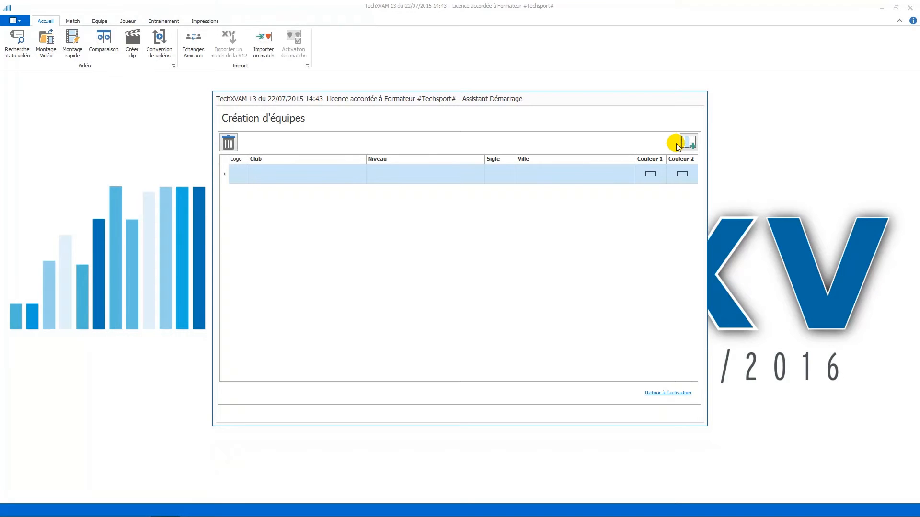
click(324, 175)
text(Toulou)
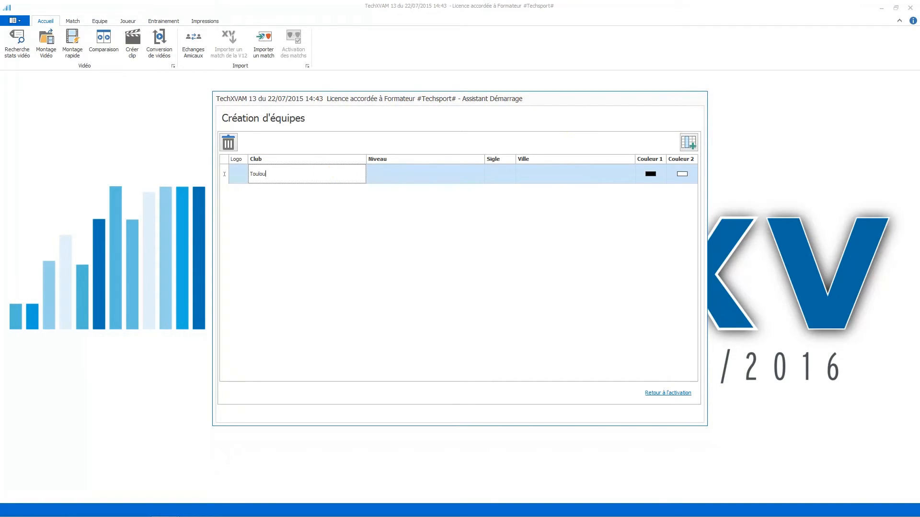
text(se Lalande Aucamville)
click(426, 174)
click(427, 186)
Give the new team the abbreviation TLA, the city Aucamville, and blue and red as its first and second colours
click(498, 174)
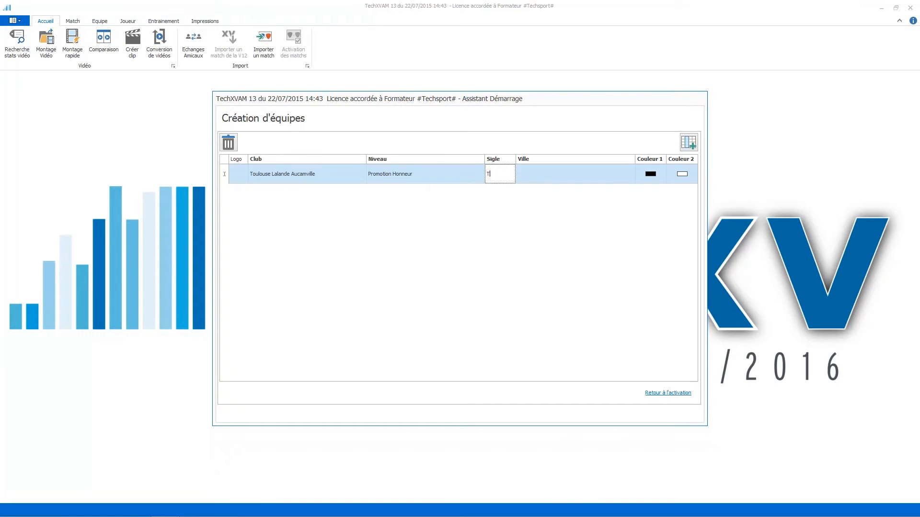
text(TLA)
click(534, 177)
text(Aucamville)
click(682, 174)
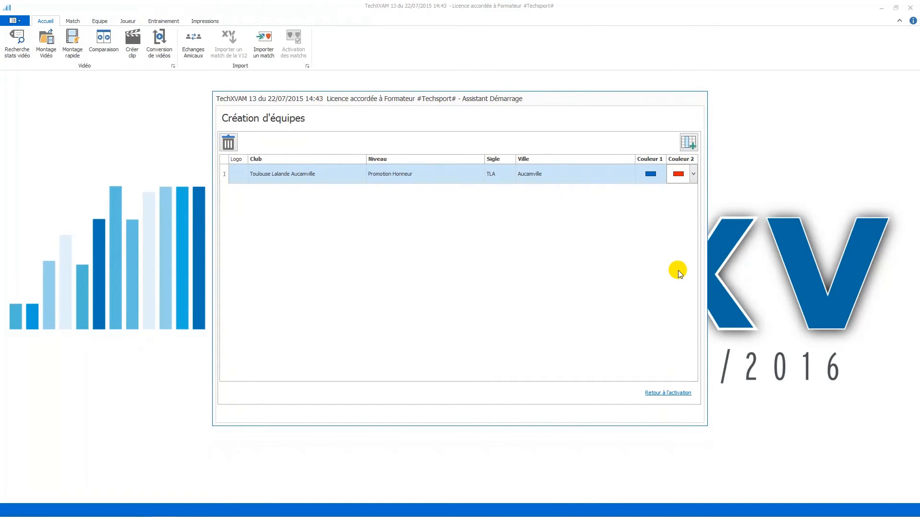
key(Tab)
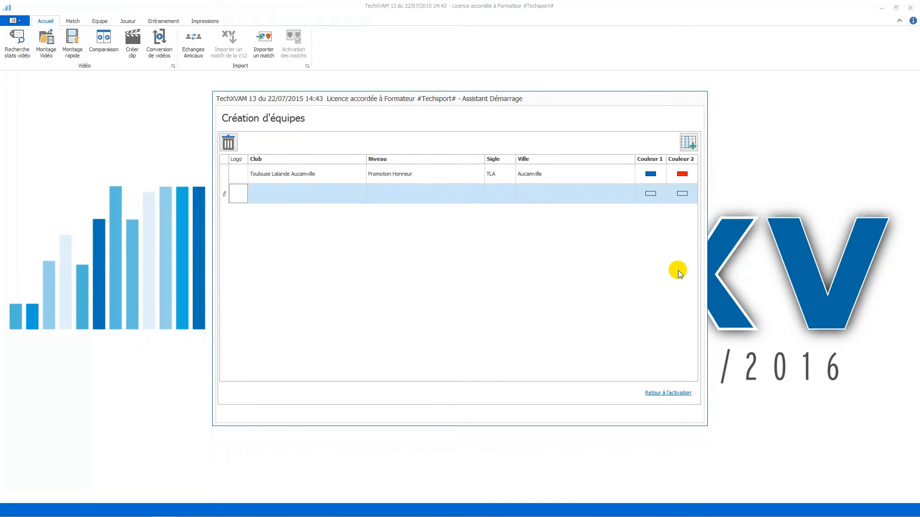
Return to the team activation list to check the created team, and continue to the folders and default team page
click(673, 394)
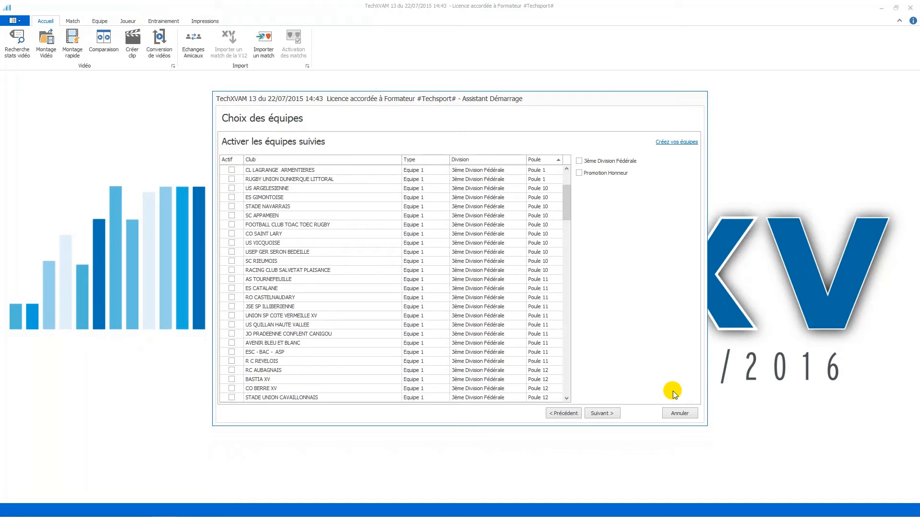
drag(568, 208, 567, 185)
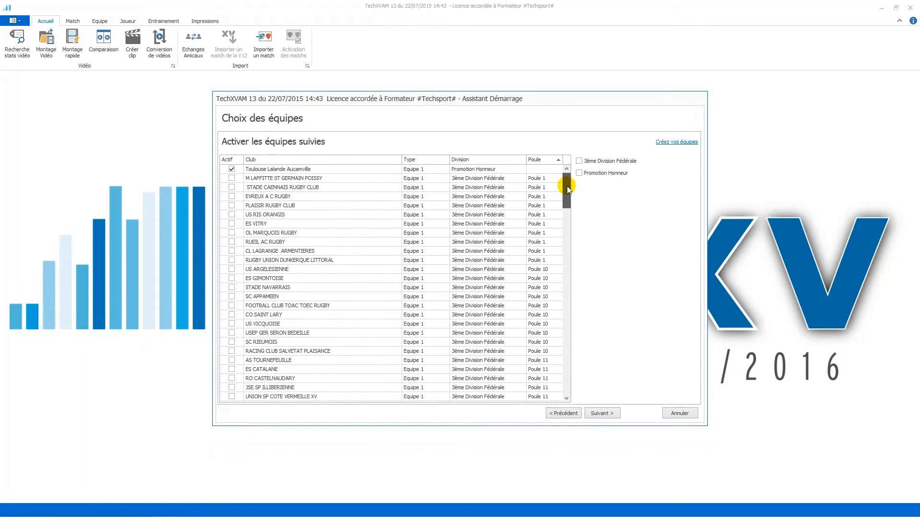
click(603, 413)
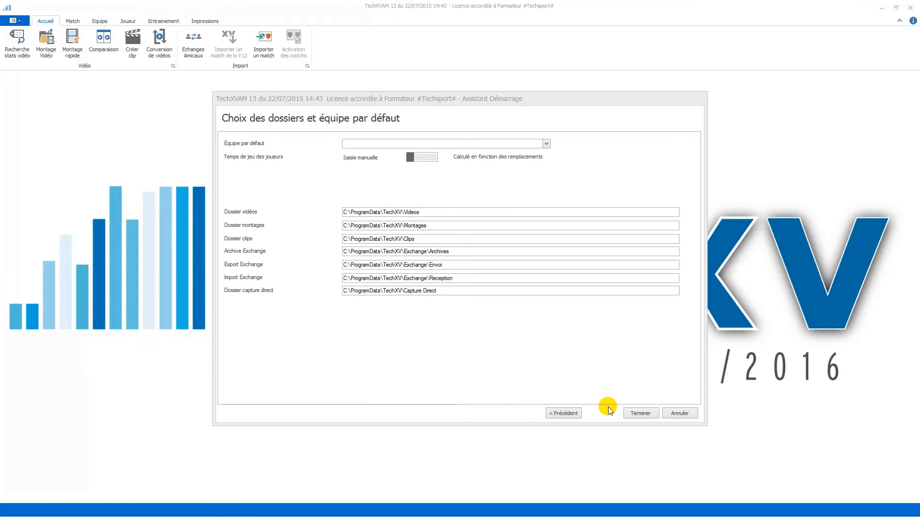
Set the default team to R EPERNAY CHAMPAGNE - Equipe 1 and confirm TechXV\Videos as the video folder
click(546, 144)
click(527, 154)
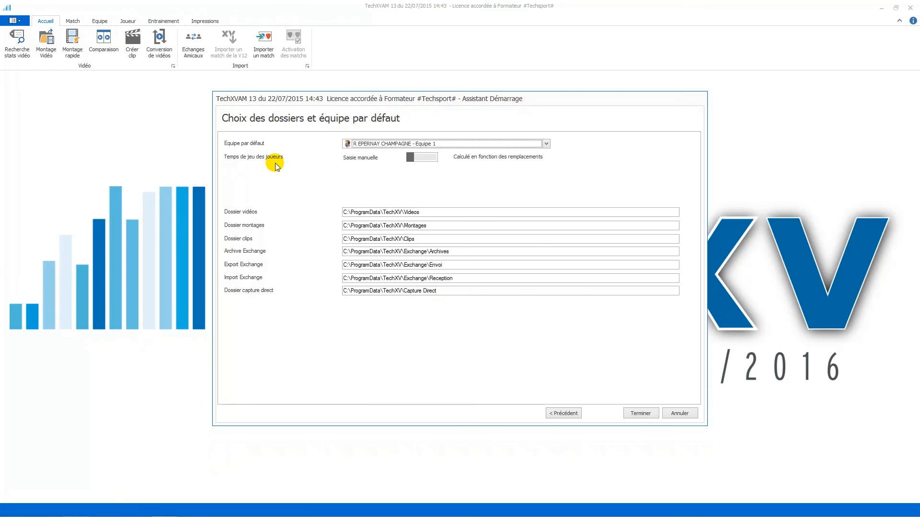
double_click(426, 211)
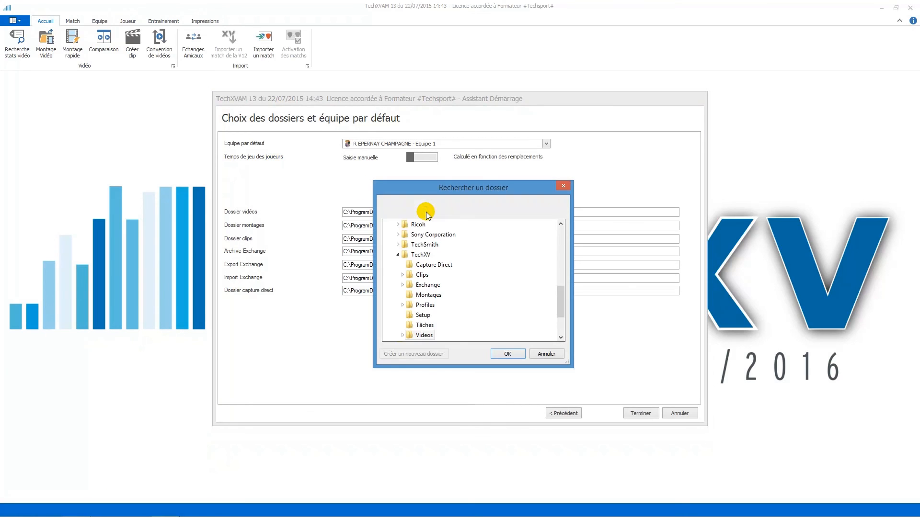
click(500, 353)
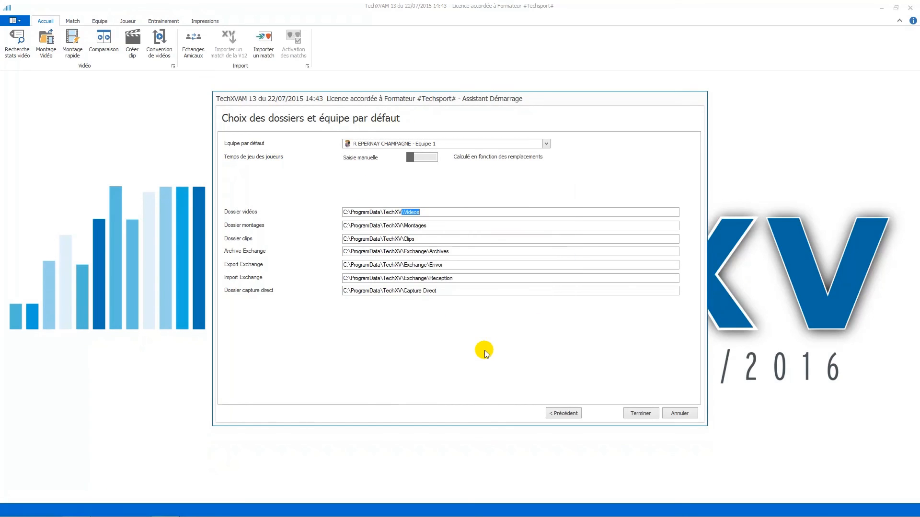